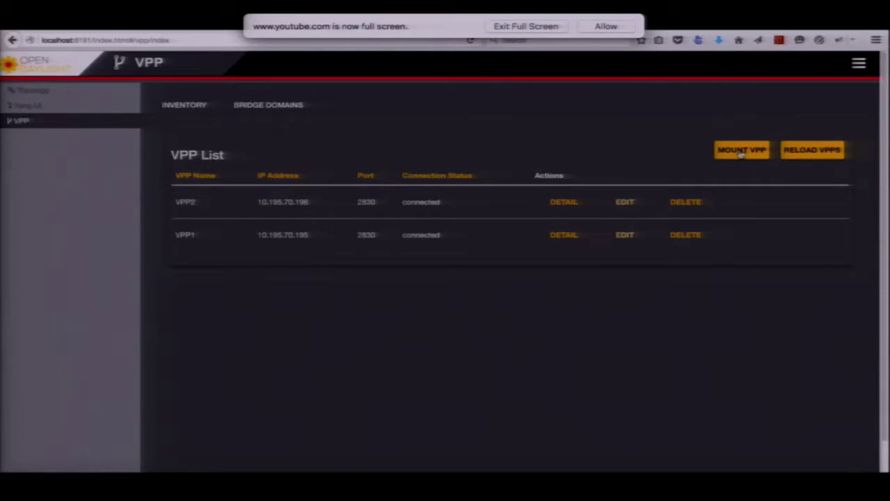
click(741, 151)
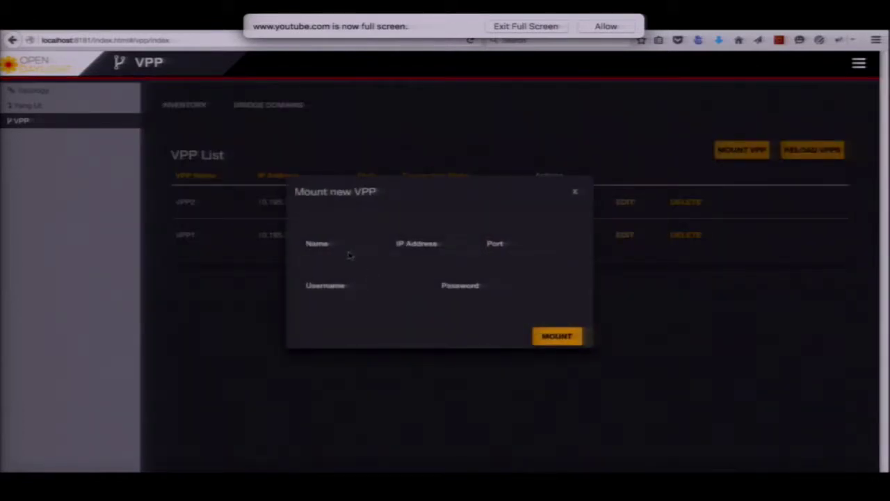
click(351, 247)
click(440, 247)
click(530, 245)
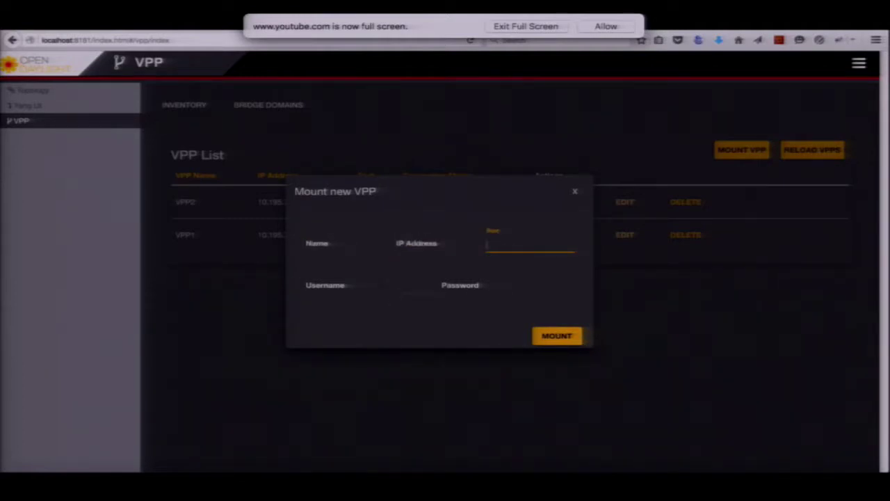
click(368, 287)
key(Tab)
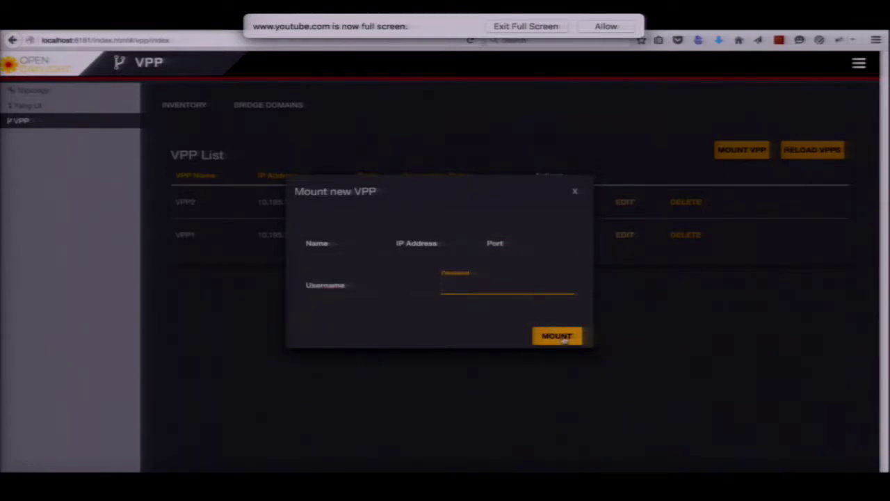
click(575, 192)
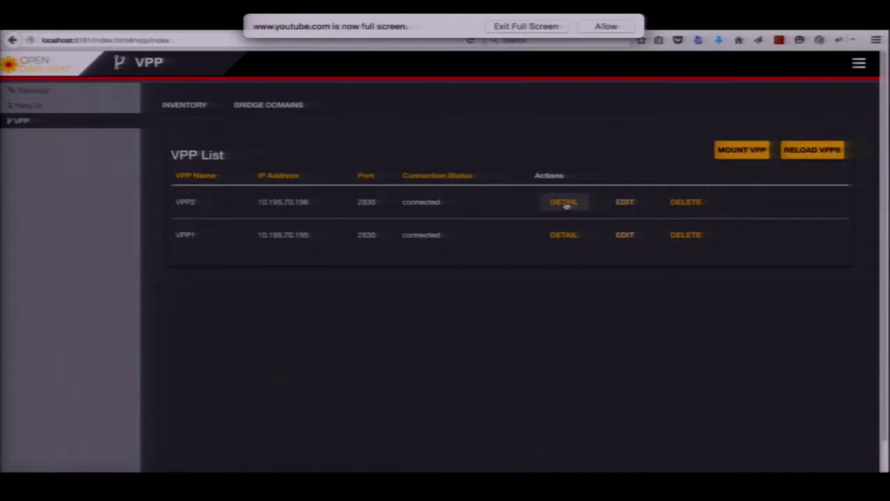
click(564, 201)
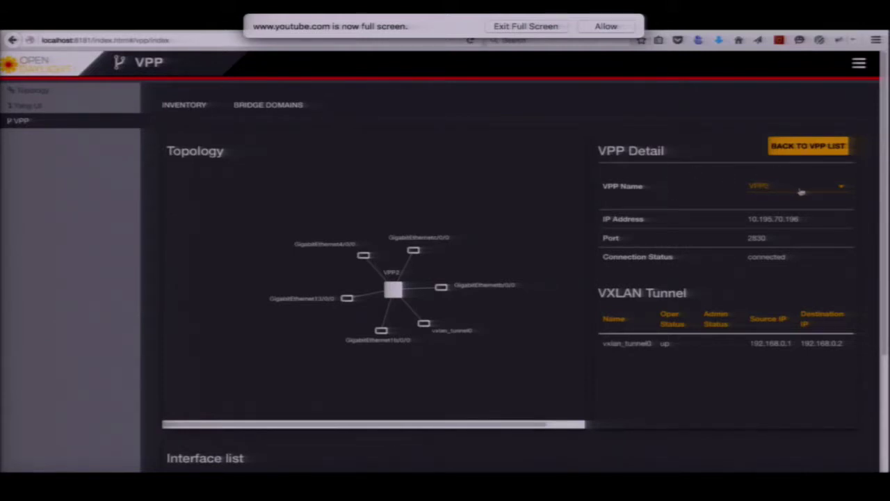
click(842, 190)
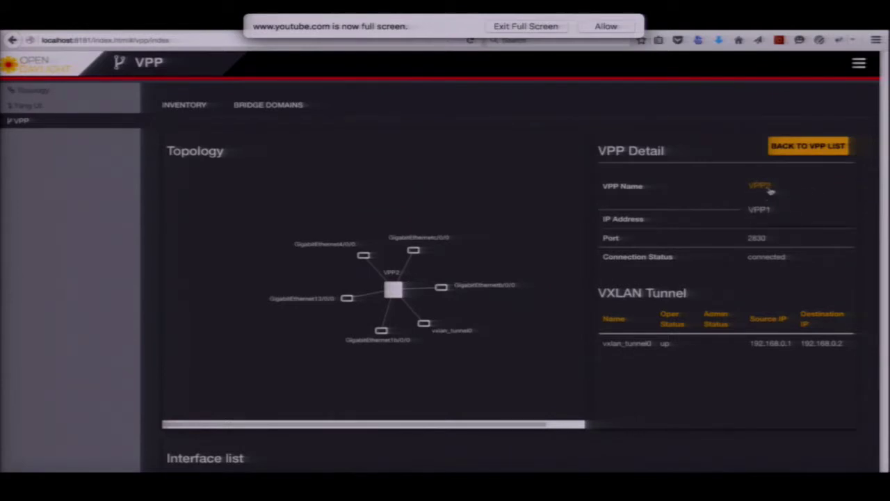
click(771, 191)
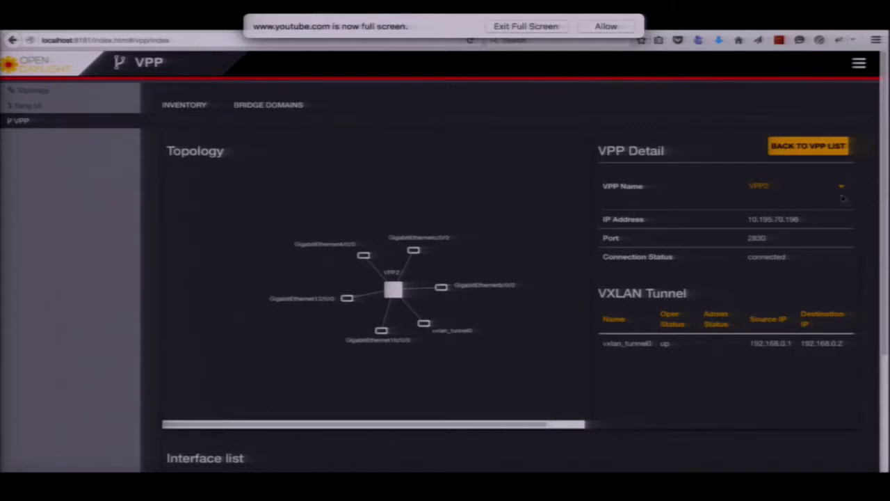
drag(885, 194, 886, 308)
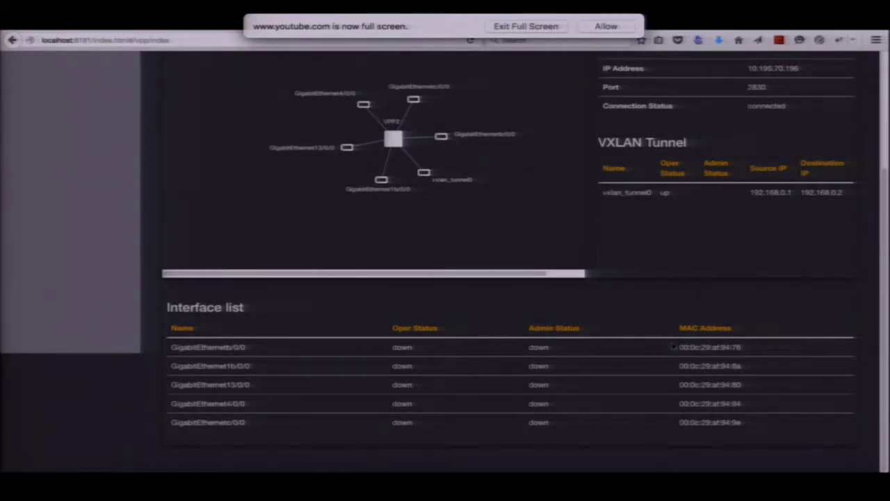
scroll(886, 225, up, 4)
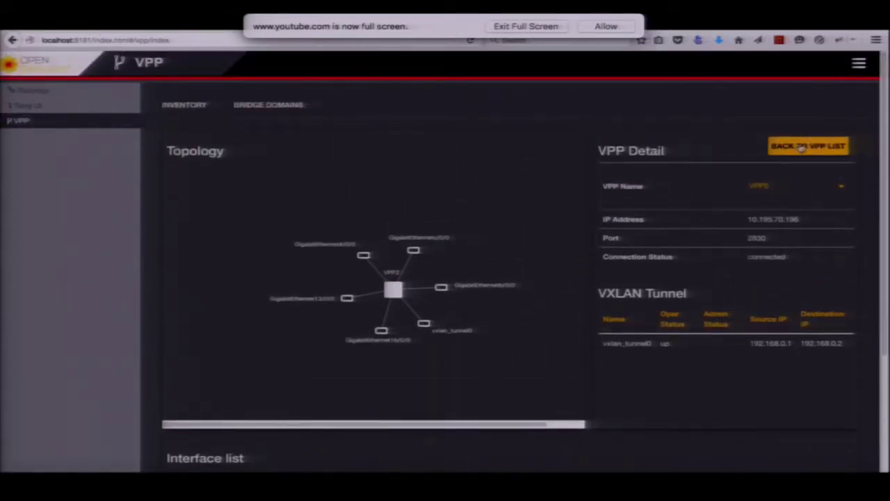
click(802, 148)
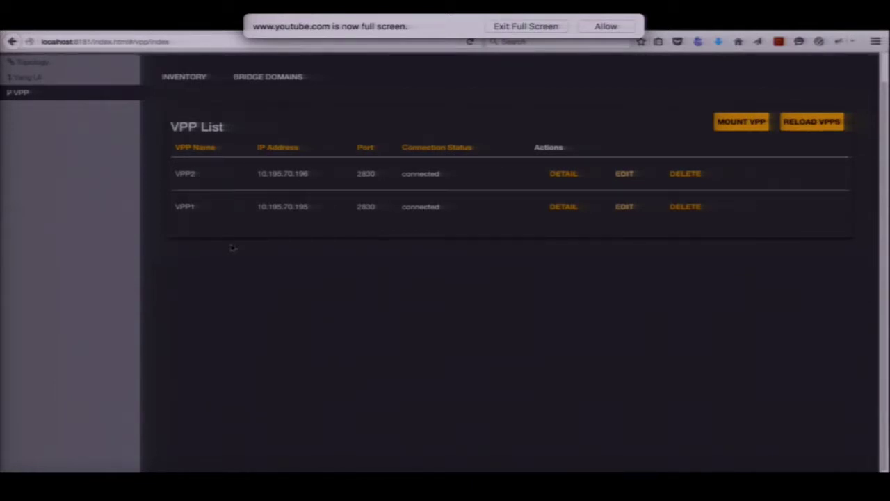
In Bridge Domains, add a new bridge domain named 'Stasdon1' and open the existing-domains dropdown
click(269, 78)
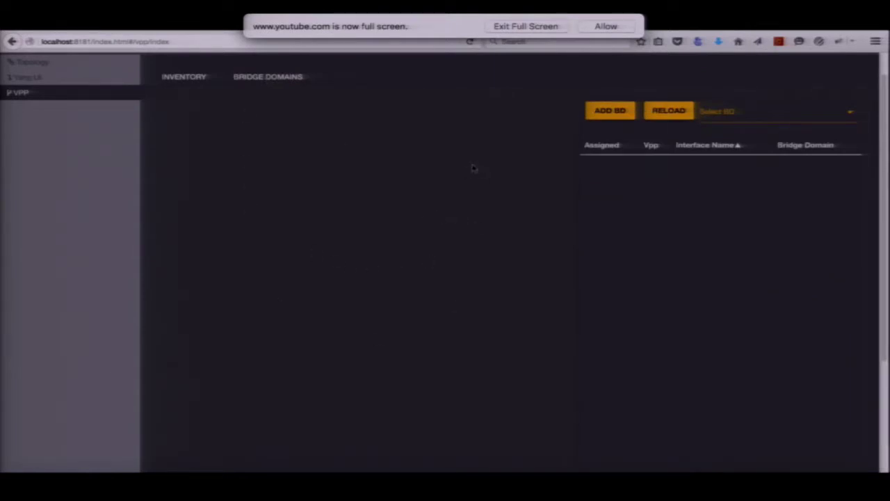
scroll(473, 168, down, 1)
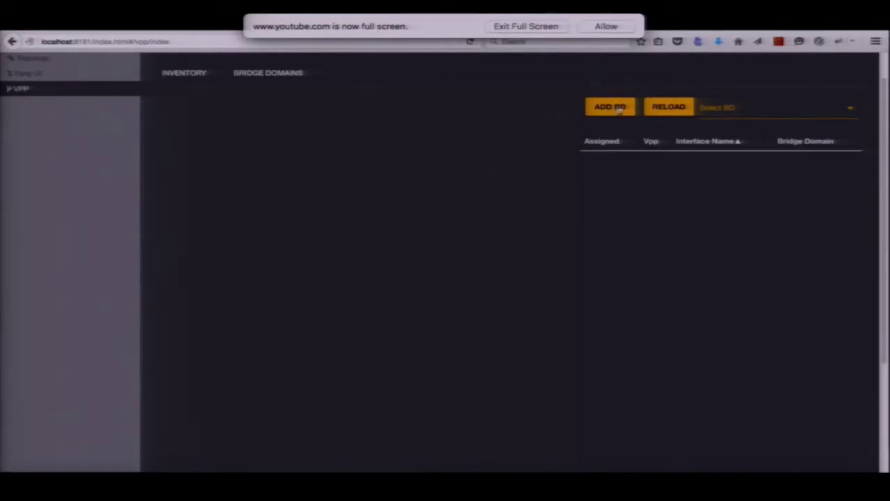
click(620, 110)
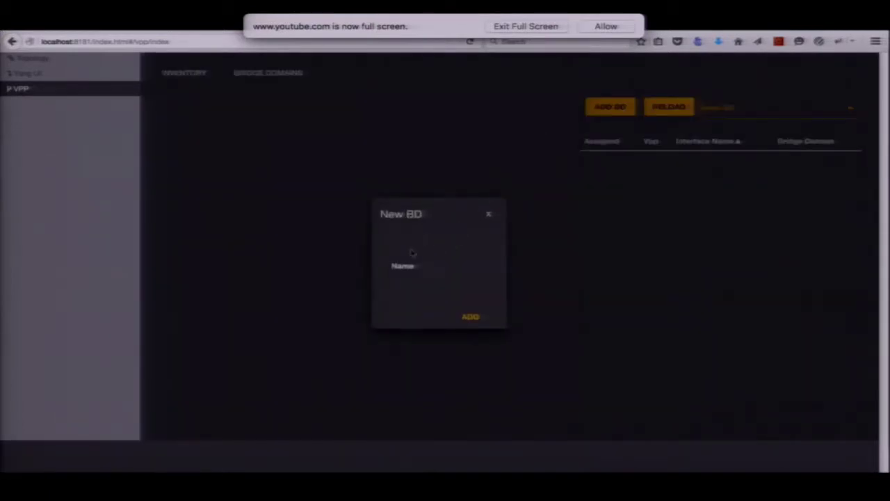
click(439, 268)
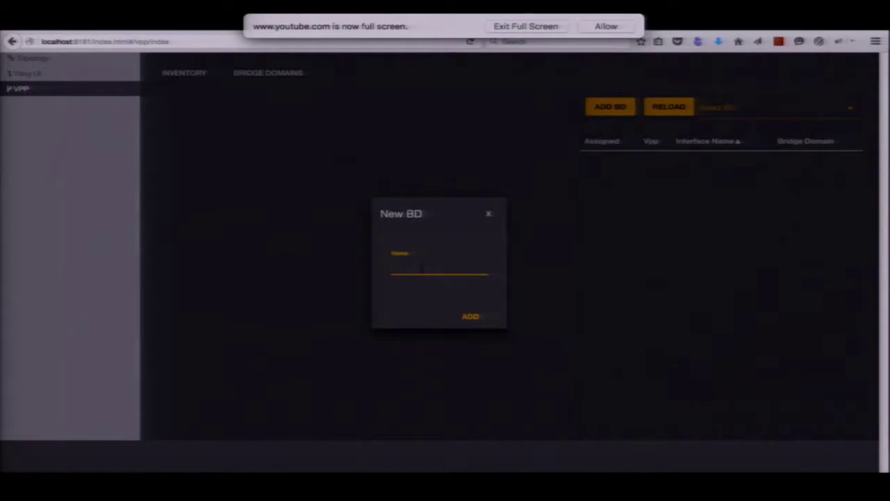
text(Stasd)
text(on12)
click(470, 316)
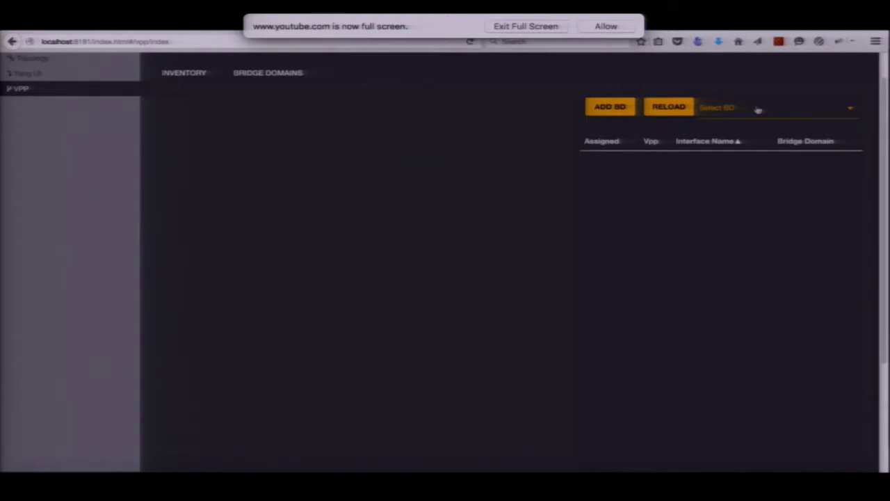
click(852, 109)
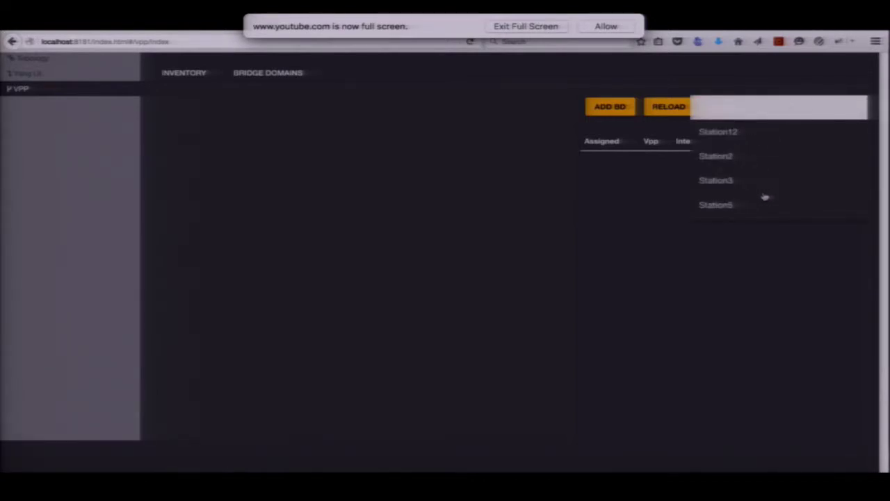
Select Station5, assign then unassign VPP2 GigabitEthernet1b/0/0, and rearrange the graph nodes
click(728, 204)
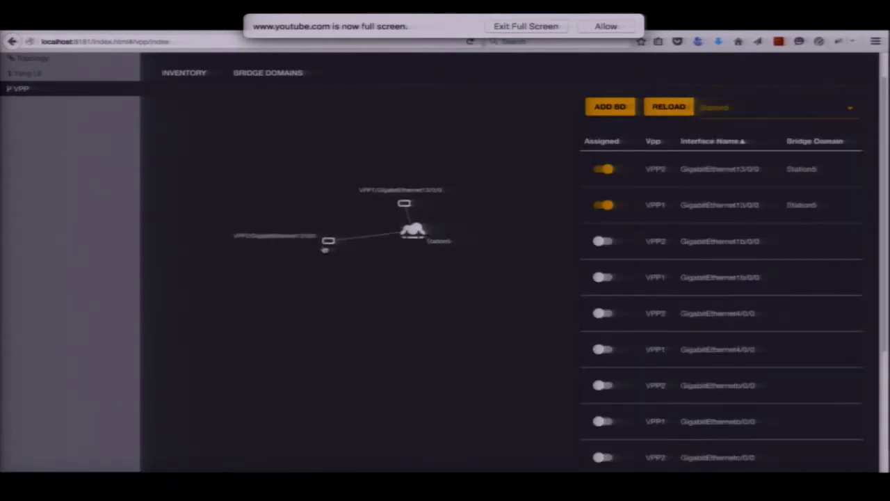
drag(405, 203, 370, 153)
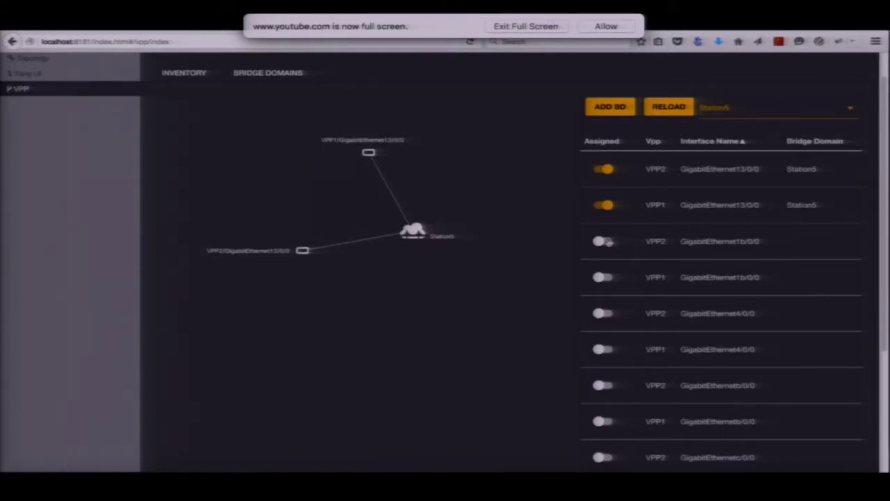
click(605, 241)
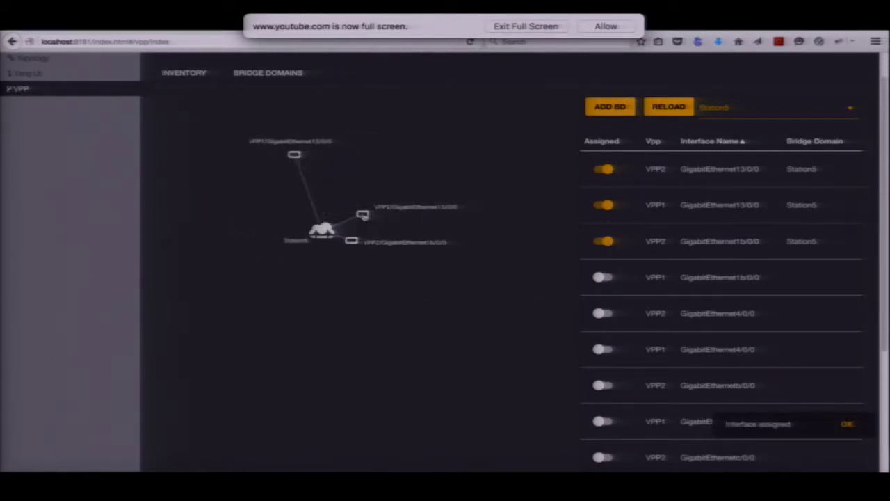
drag(356, 244, 442, 285)
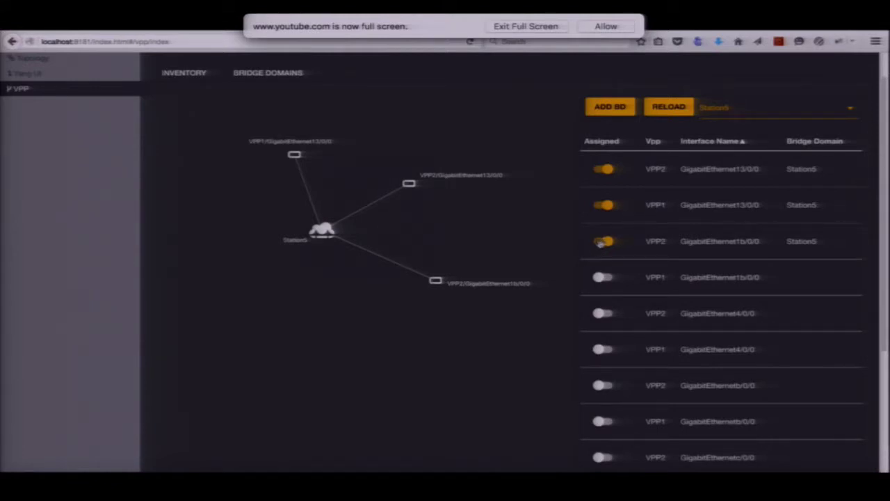
click(602, 241)
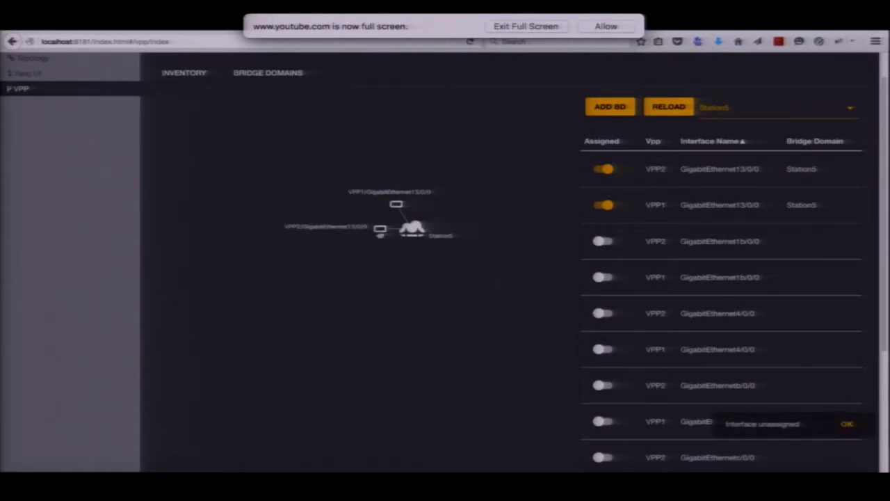
drag(402, 208, 376, 181)
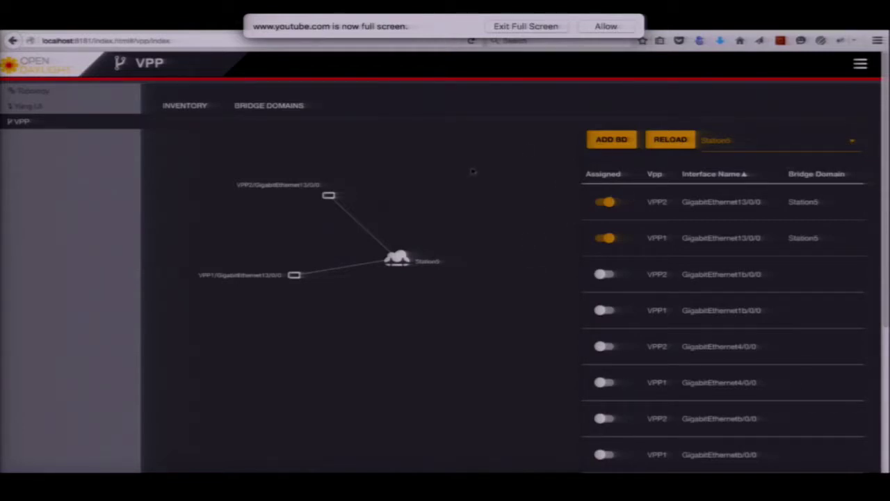
Place the Station5 cloud centrally, with VPP1's node left and VPP2's node right at equal height
drag(398, 257, 381, 252)
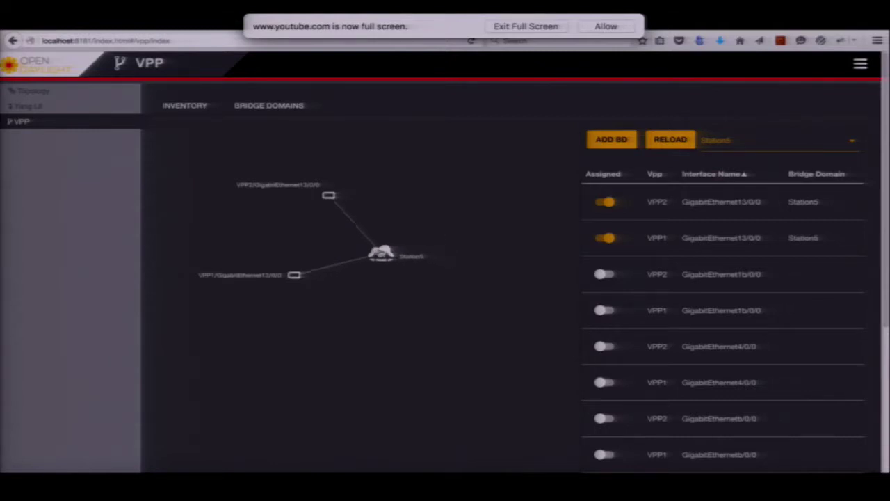
drag(328, 196, 515, 252)
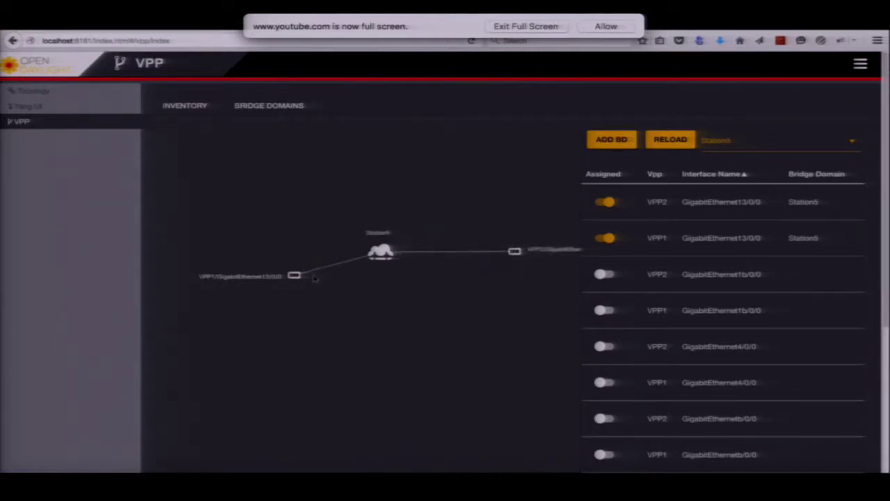
drag(295, 277, 272, 248)
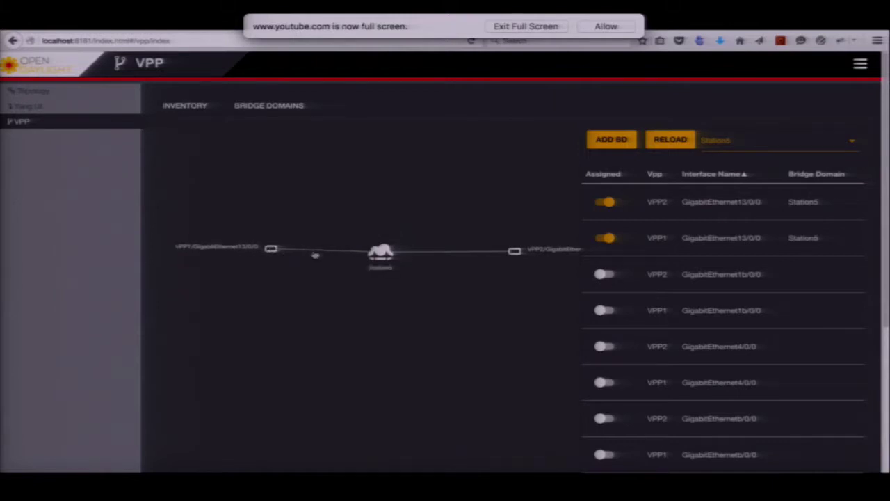
drag(513, 251, 476, 251)
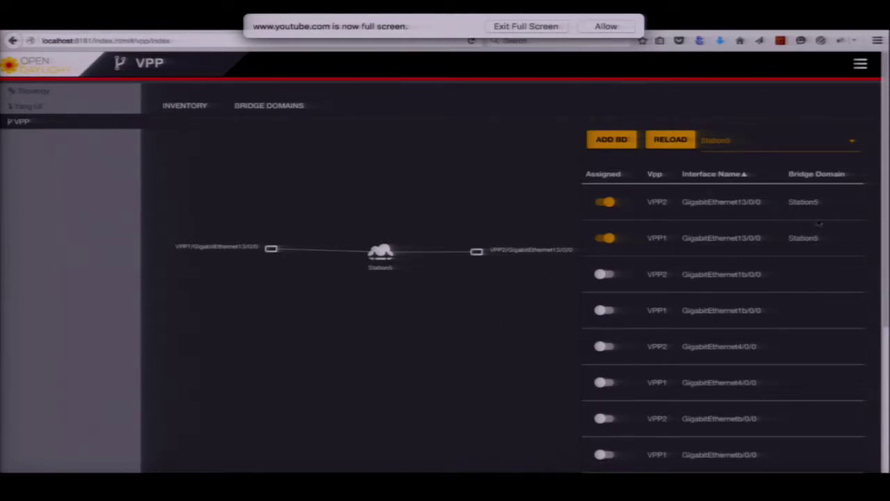
Scroll down to the underlay graph, lower both overlay interface nodes, and return to the page top
scroll(887, 219, down, 5)
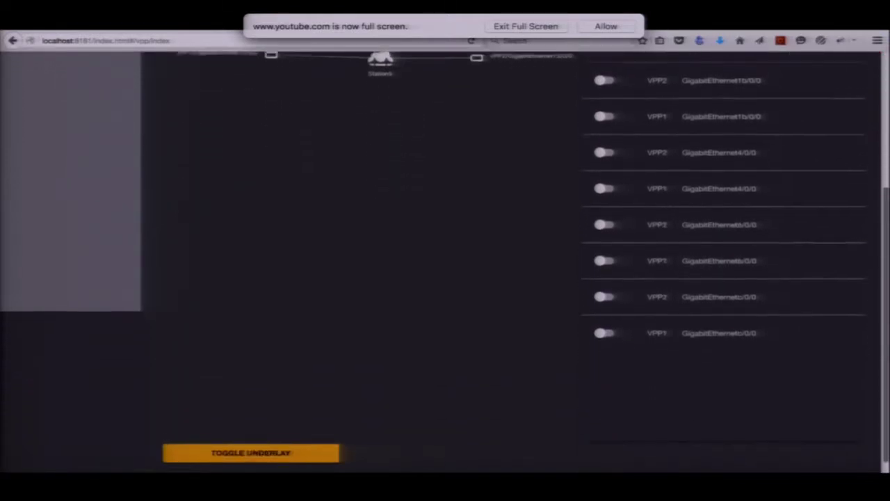
scroll(876, 347, down, 1)
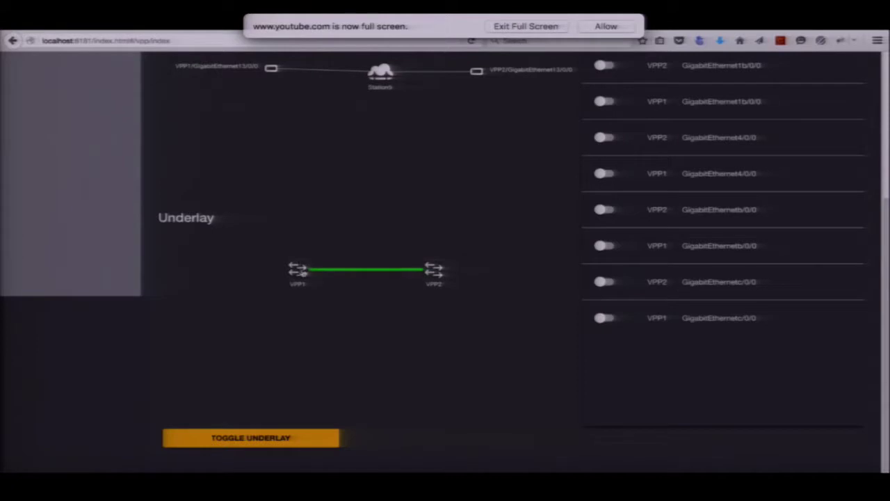
drag(270, 74, 257, 106)
drag(379, 81, 369, 116)
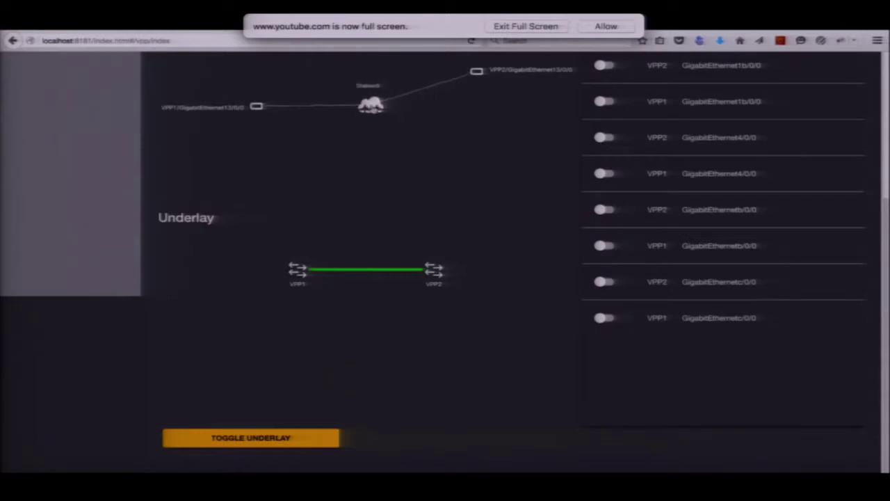
drag(477, 76, 480, 111)
drag(884, 226, 880, 129)
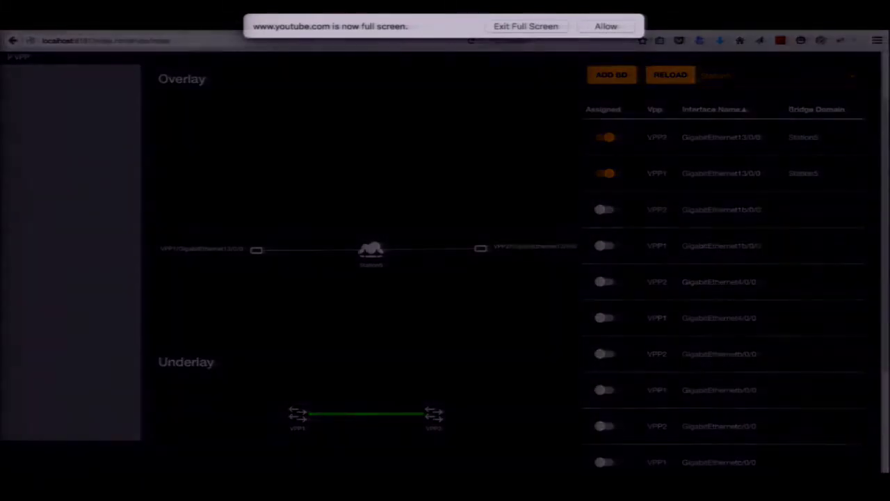
Leave full-screen YouTube and switch to the ODL Controller VBD app presentation slide
key(Escape)
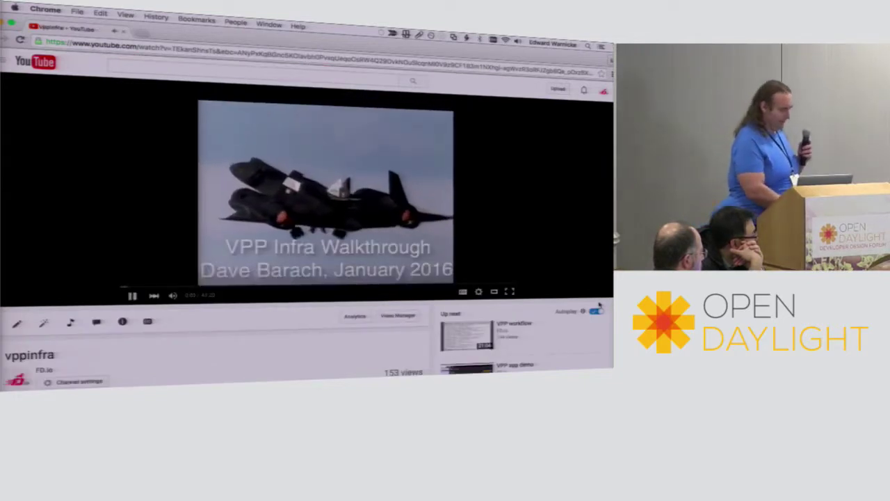
key(super+Tab)
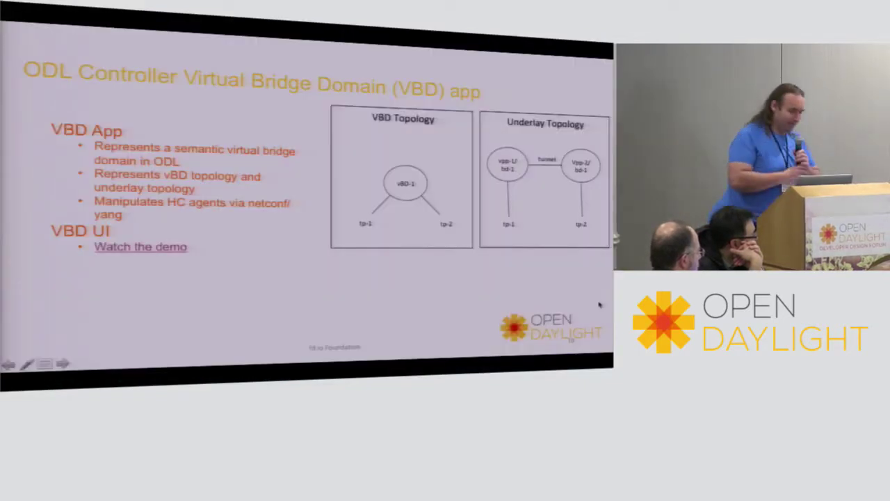